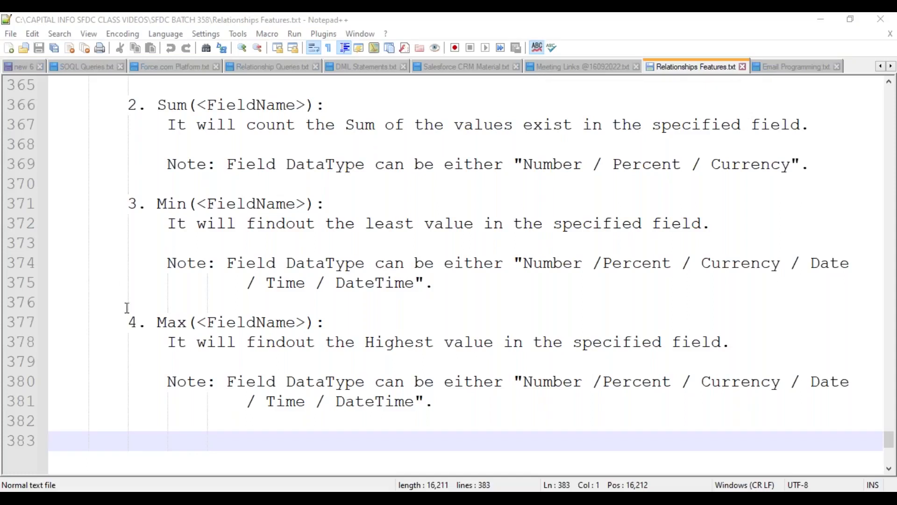
Return to the Salesforce login page and choose a different saved training account
scroll(160, 280, "down", 3)
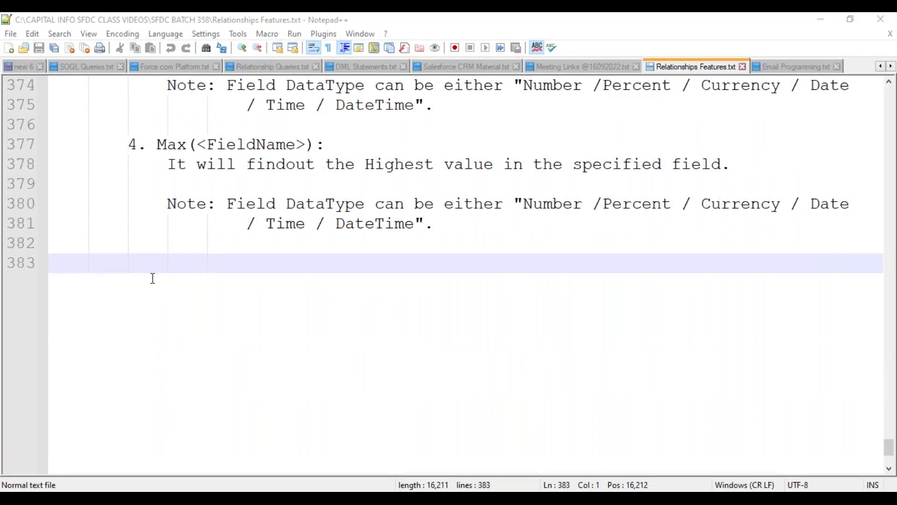
scroll(152, 278, "up", 2)
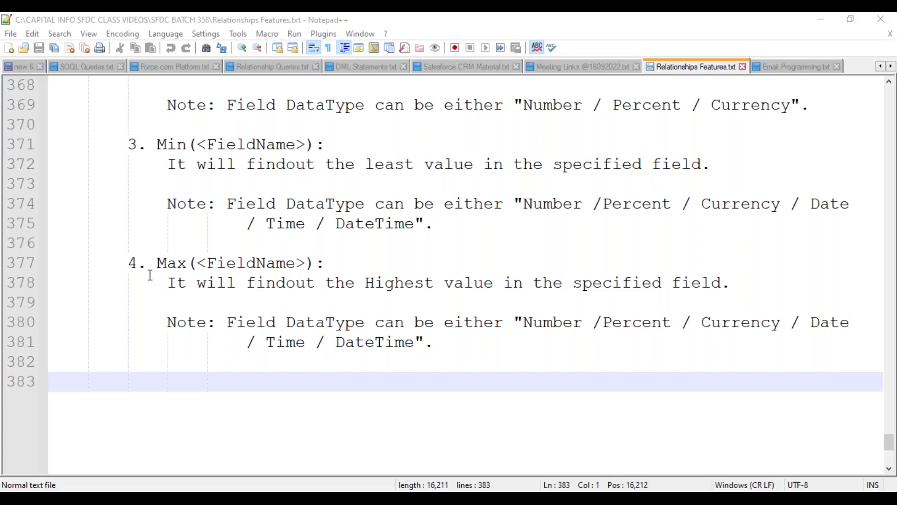
scroll(148, 266, "up", 3)
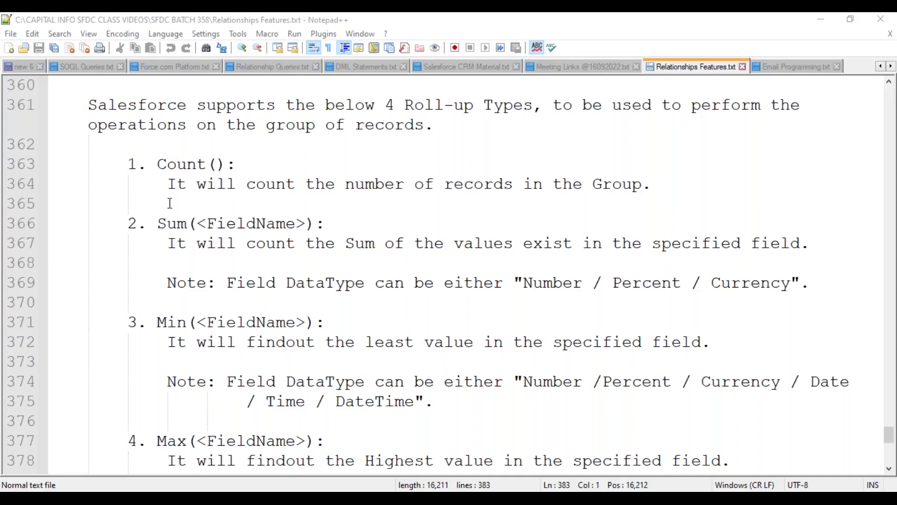
scroll(169, 202, "down", 7)
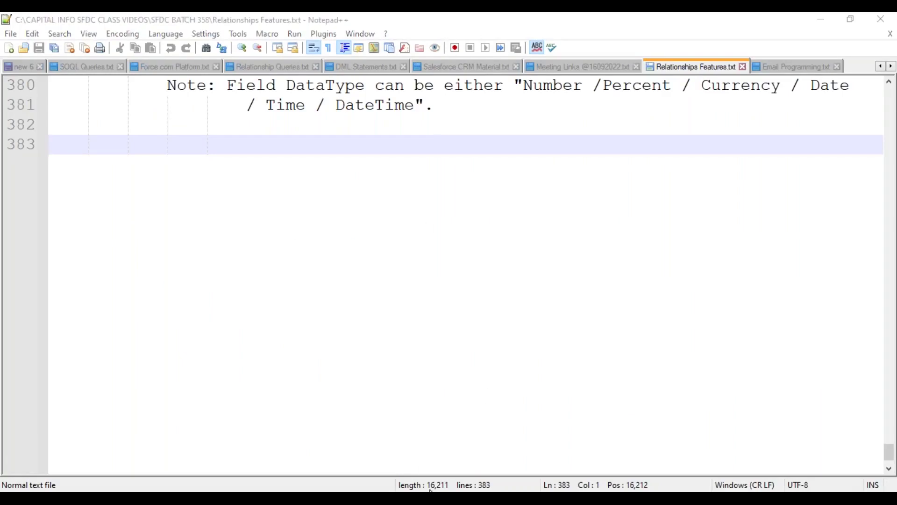
mouse_move(430, 490)
left_click(491, 413)
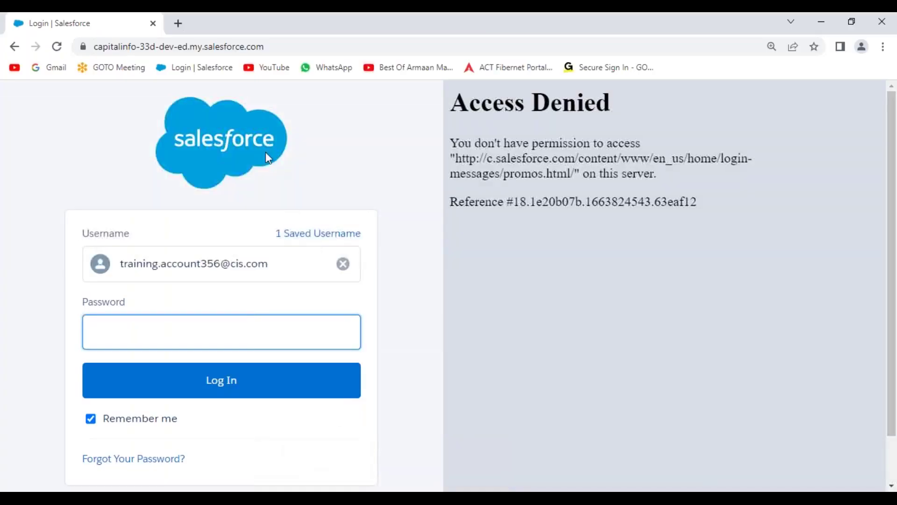
left_click(202, 67)
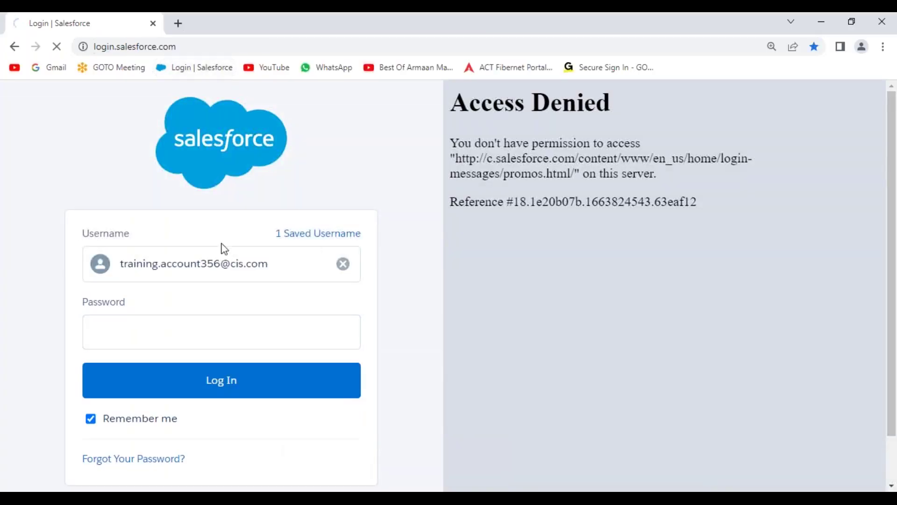
scroll(262, 367, "down", 1)
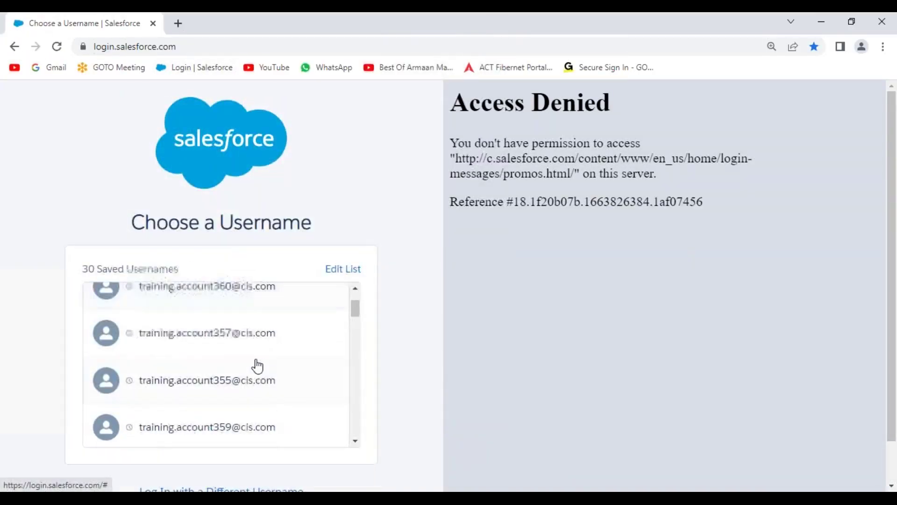
left_click(219, 430)
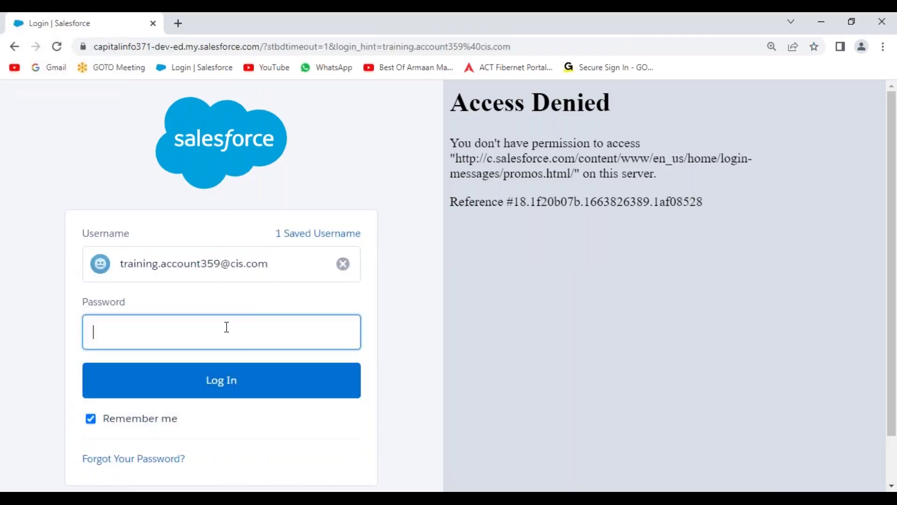
Sign in with the account password and postpone mobile phone registration
type("**********")
key("Return")
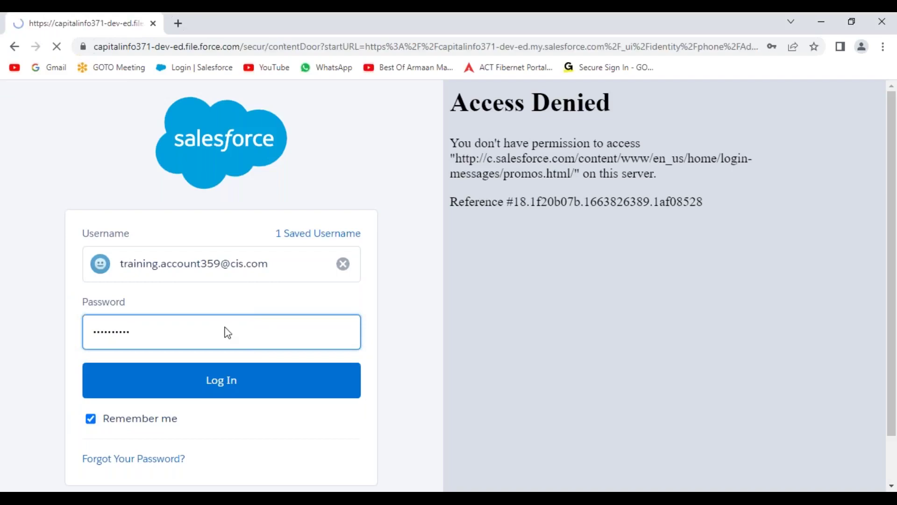
scroll(362, 288, "down", 2)
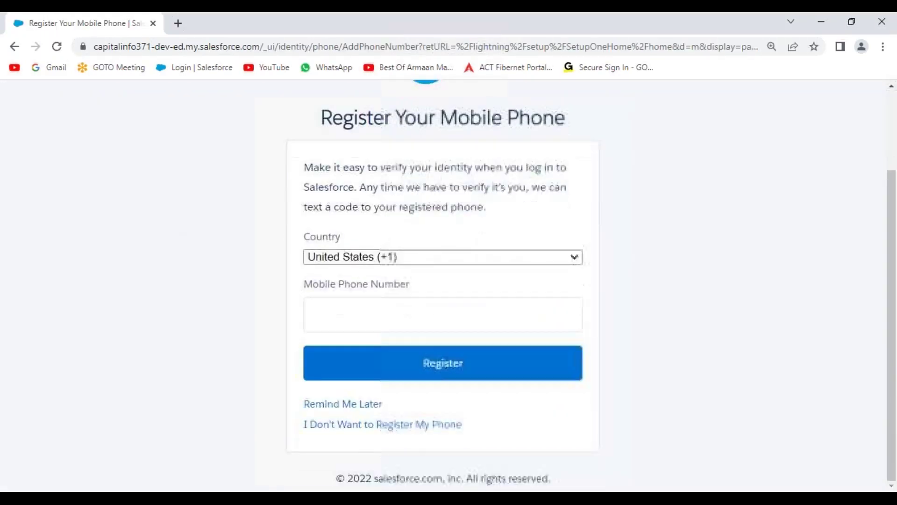
left_click(345, 405)
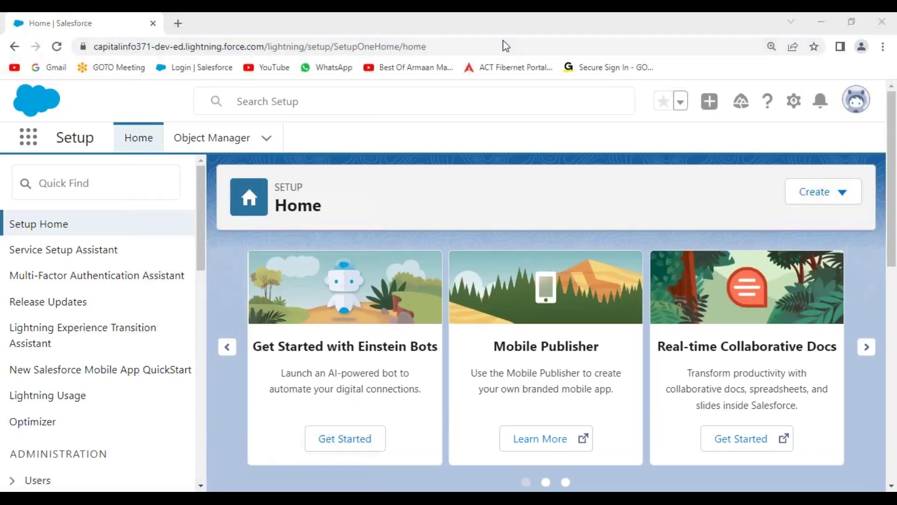
Switch to the Tesla Sales app and move Positions right after Leads in its navigation
left_click(122, 98)
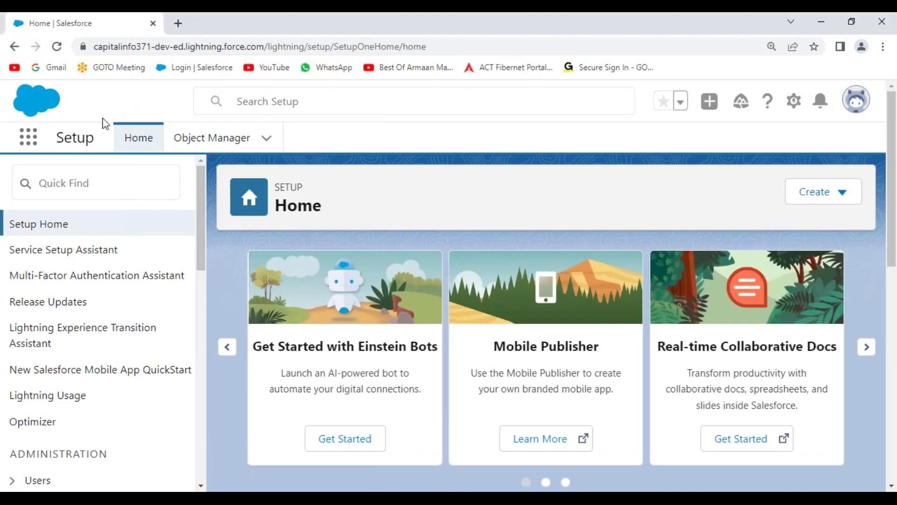
left_click(31, 141)
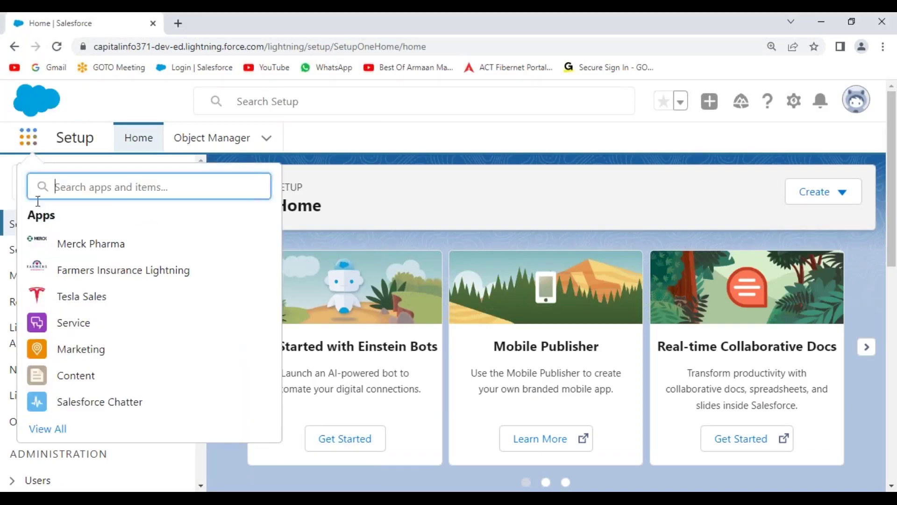
left_click(87, 298)
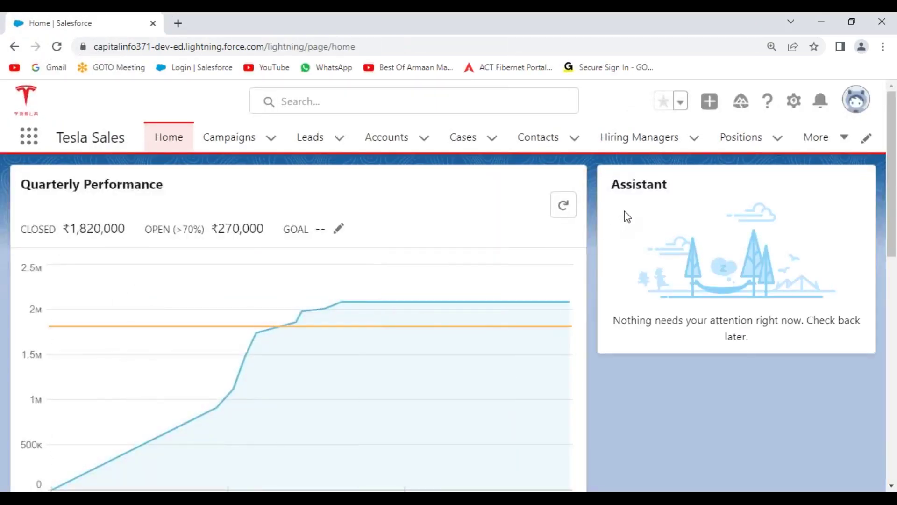
left_click_drag(750, 140, 398, 138)
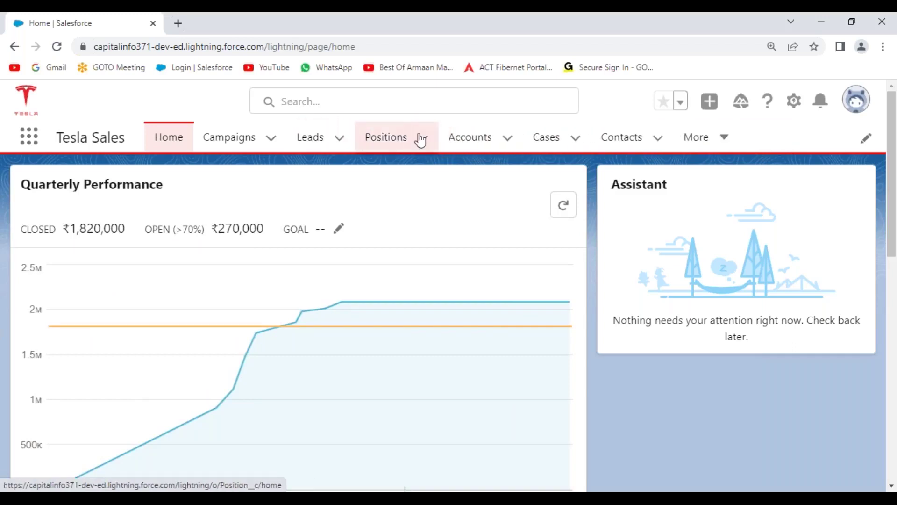
left_click(727, 145)
Place Candidates between Positions and Accounts, then open the existing candidate's record from the list
left_click(703, 201)
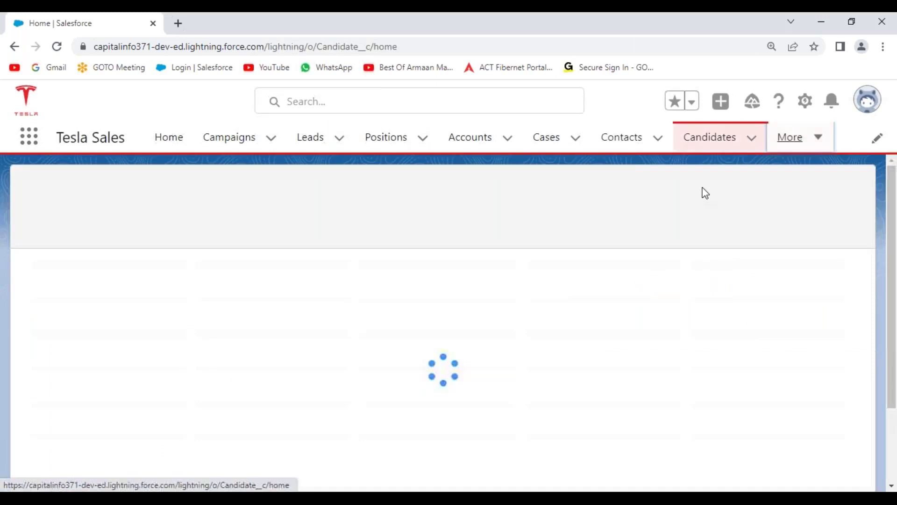
left_click_drag(718, 148, 489, 139)
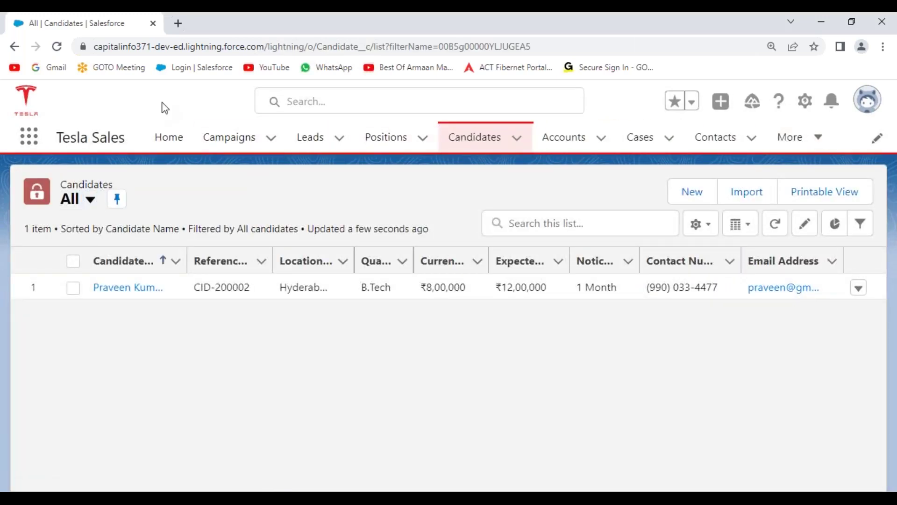
left_click(389, 143)
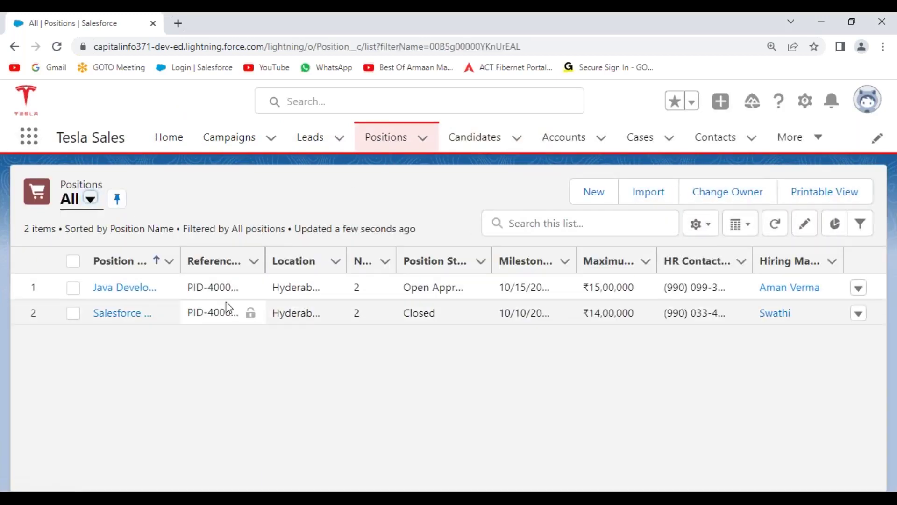
left_click(491, 141)
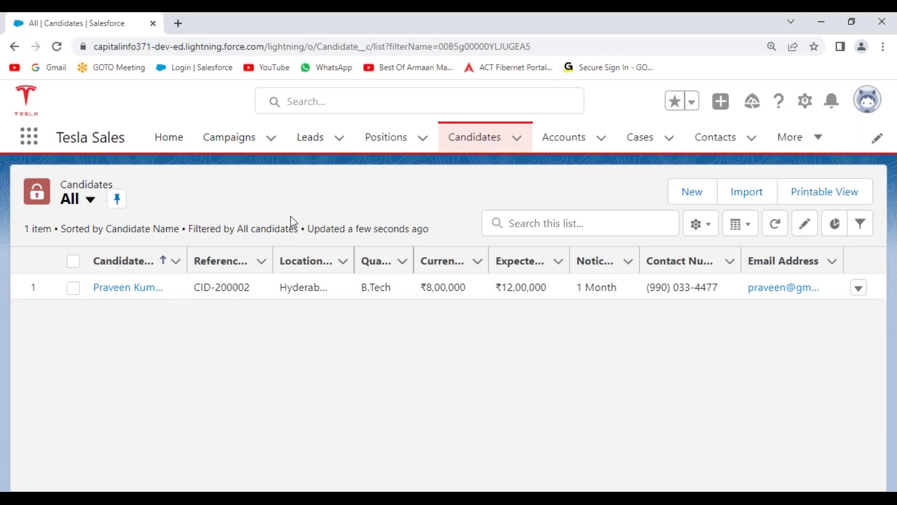
left_click(129, 291)
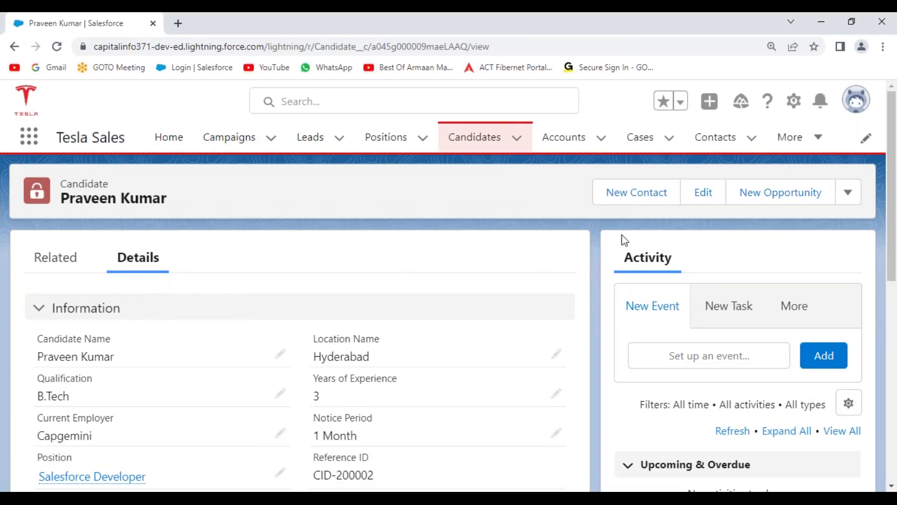
Clone the candidate record from the actions dropdown
left_click(852, 199)
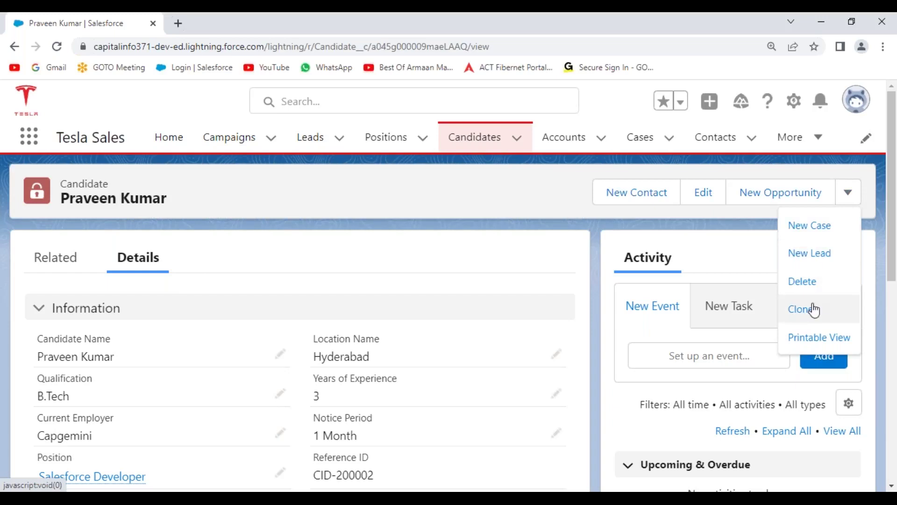
left_click(800, 317)
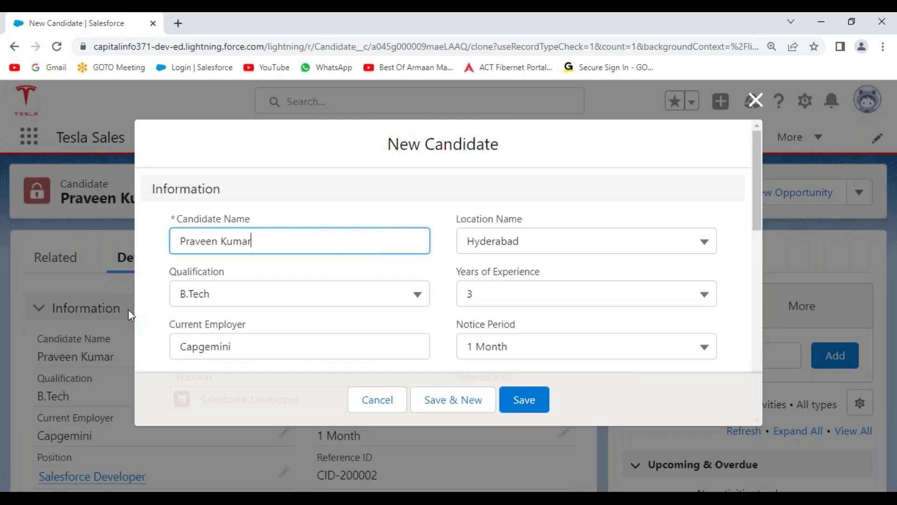
left_click_drag(283, 245, 172, 241)
key("BackSpace")
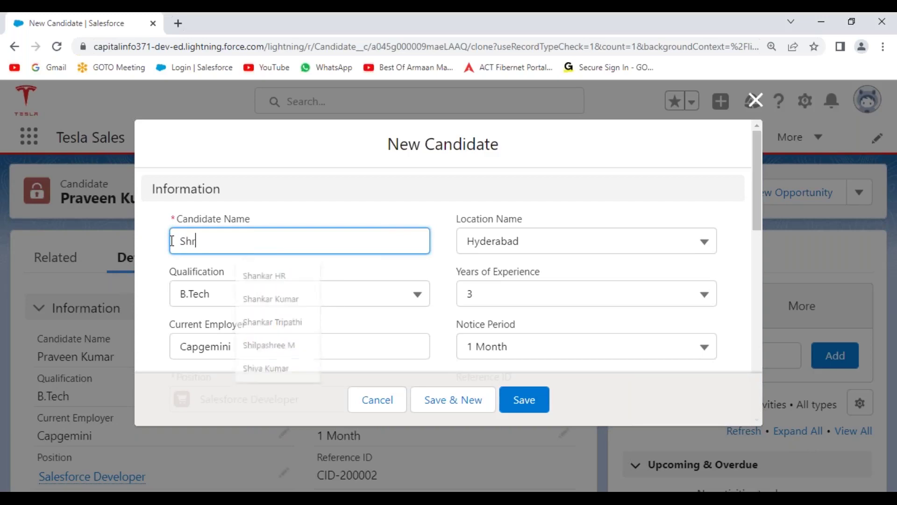
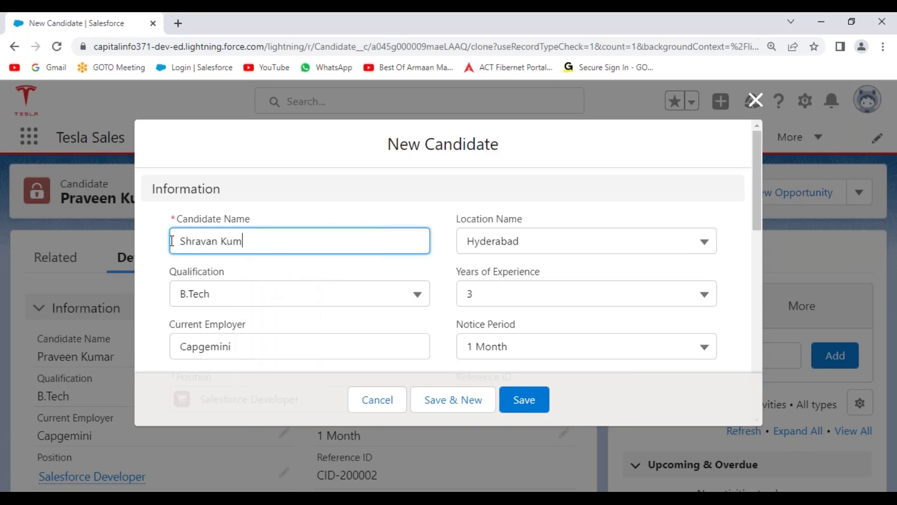
scroll(430, 202, "down", 2)
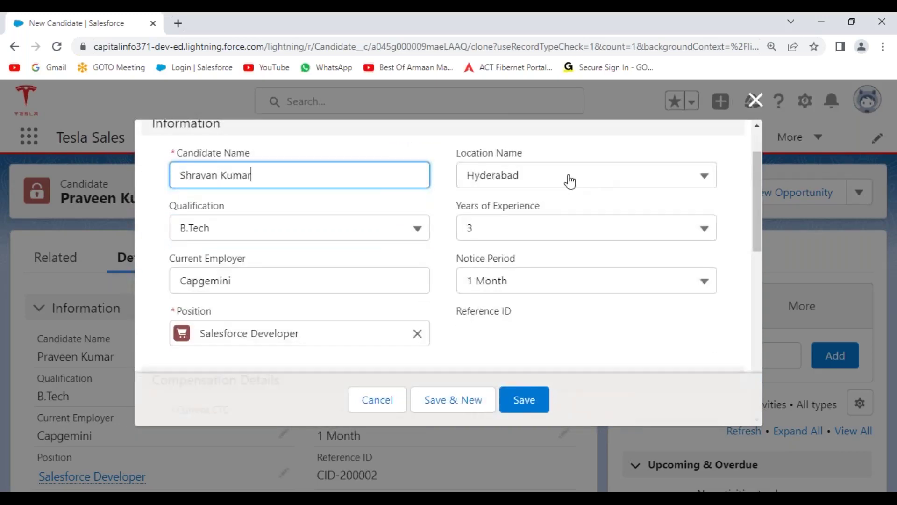
left_click(567, 233)
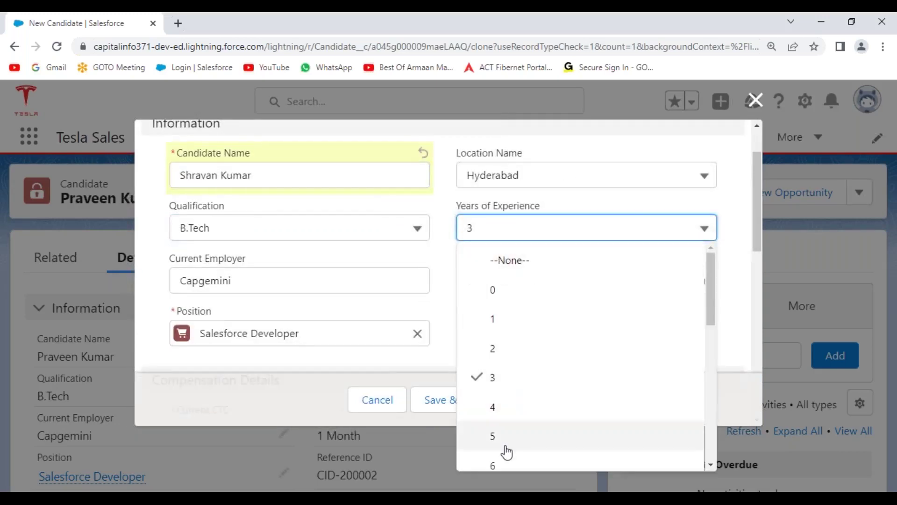
left_click(506, 465)
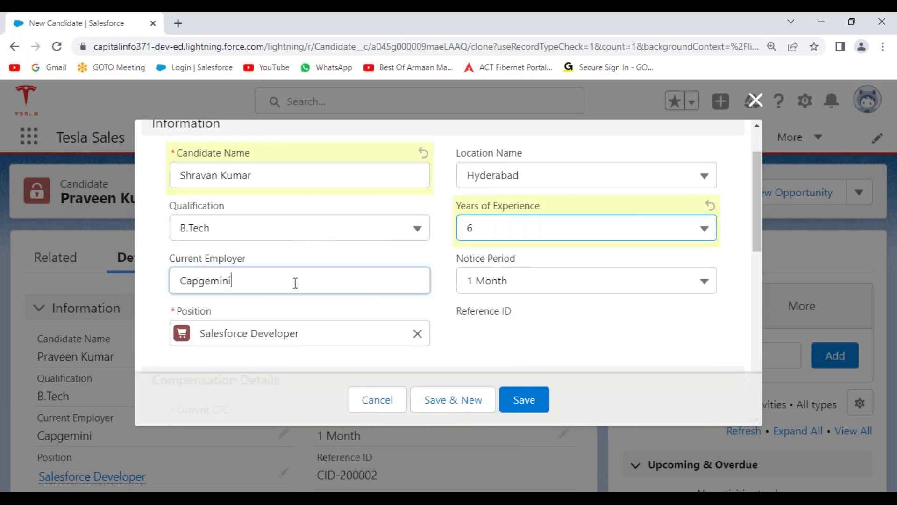
Change Current Employer from Capgemini to Honeywell Technologies and set Notice Period to Immediate
left_click_drag(295, 280, 159, 283)
key("BackSpace")
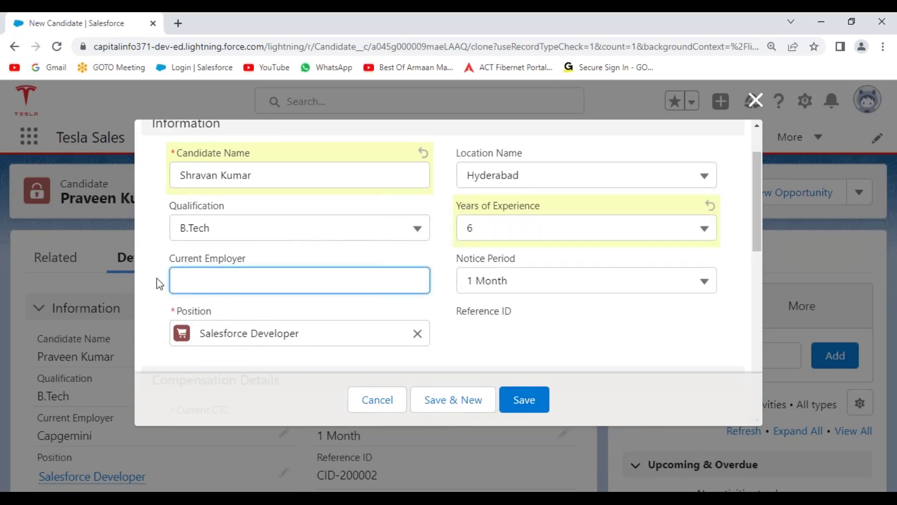
type("Honeywell Technol")
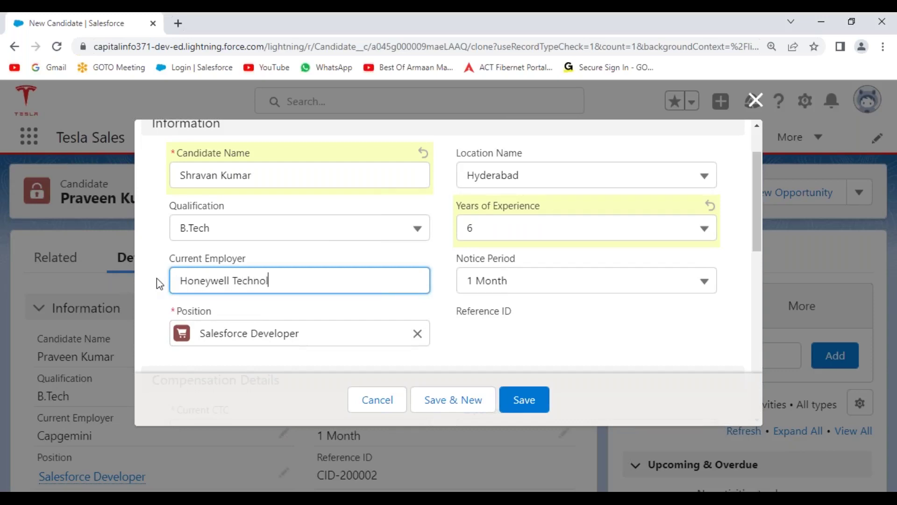
type("ogies")
left_click(542, 286)
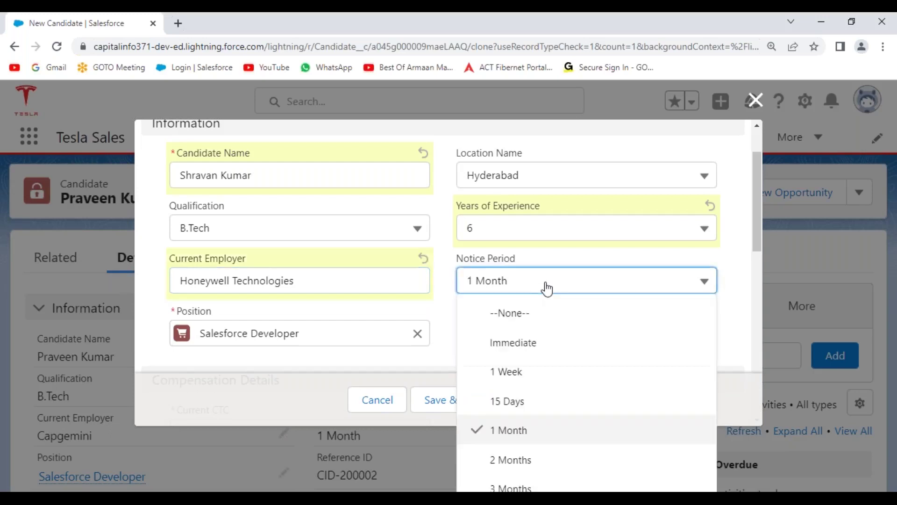
left_click(535, 345)
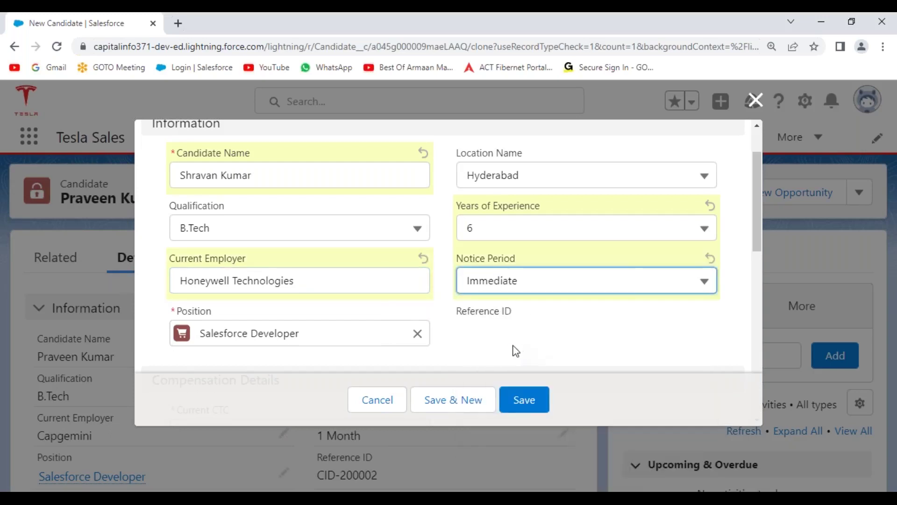
scroll(444, 293, "down", 1)
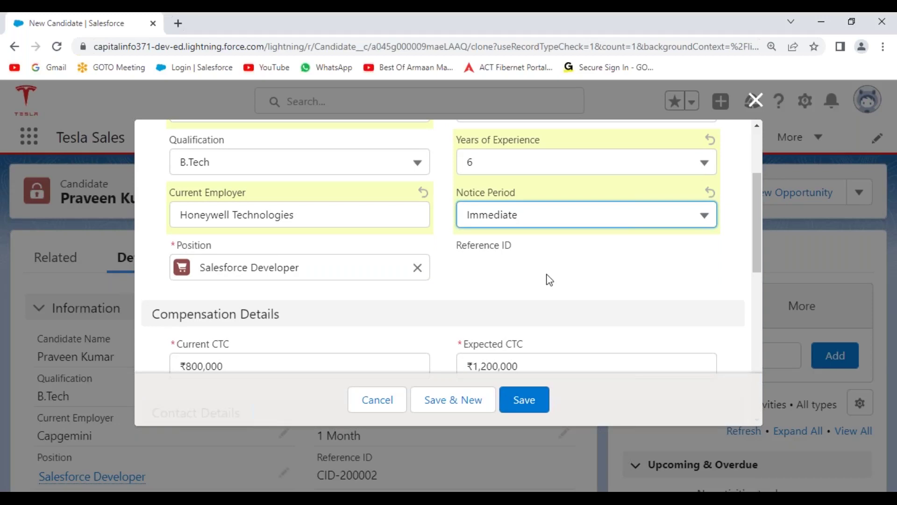
Replace the e-mail address's name part and the contact number with the new candidate's details
scroll(548, 266, "down", 5)
left_click(504, 200)
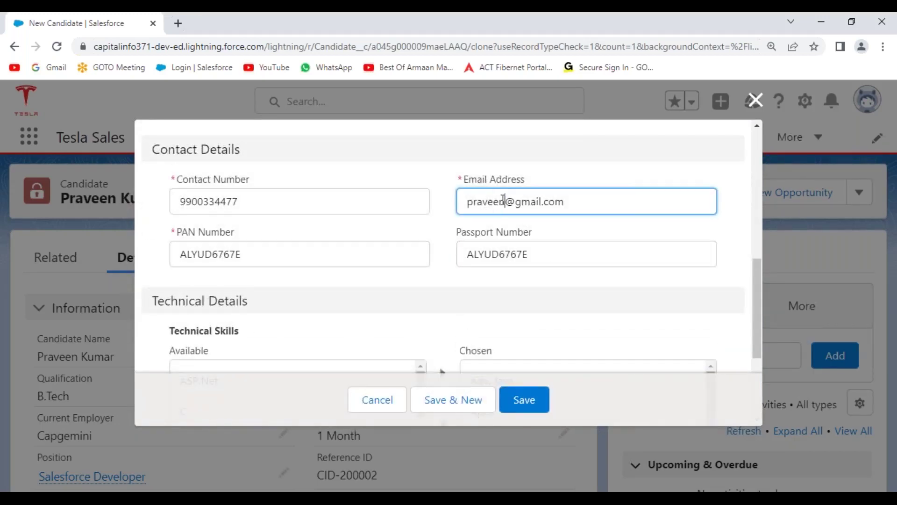
left_click_drag(504, 201, 464, 206)
double_click(259, 204)
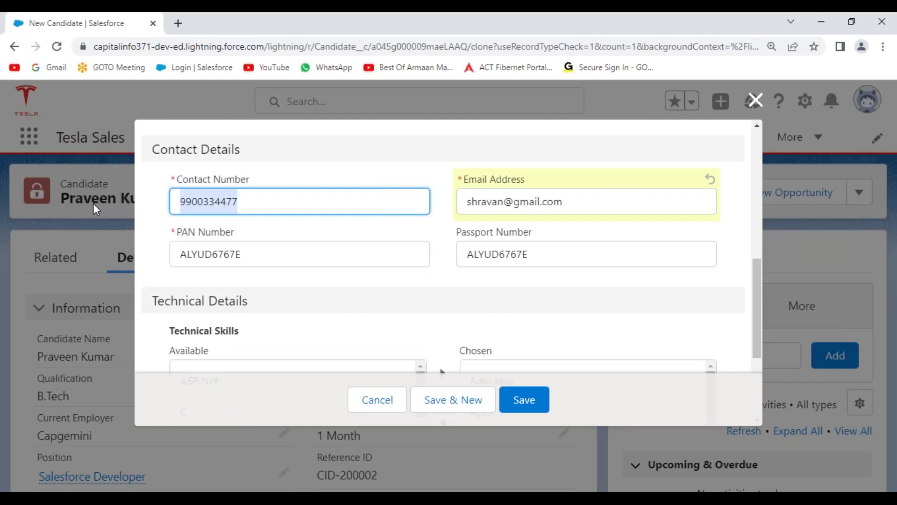
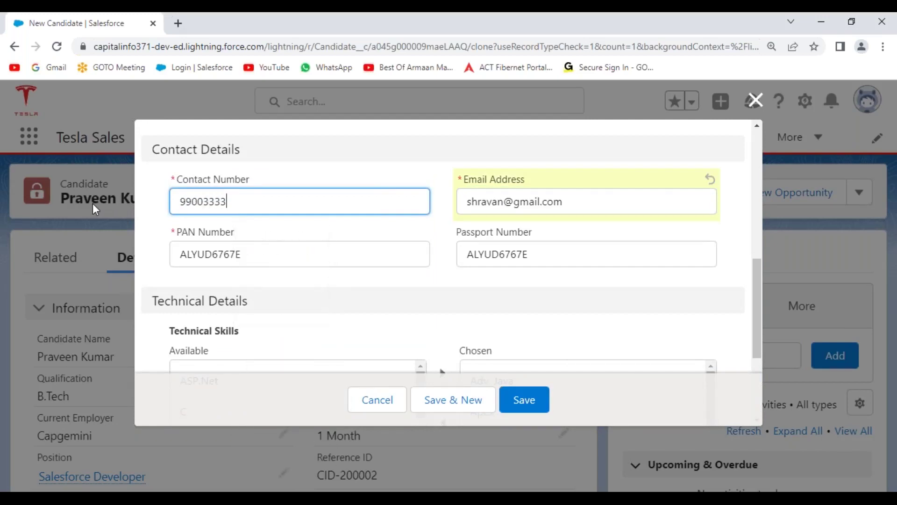
Save the new candidate record and return to the Candidates list
left_click(525, 398)
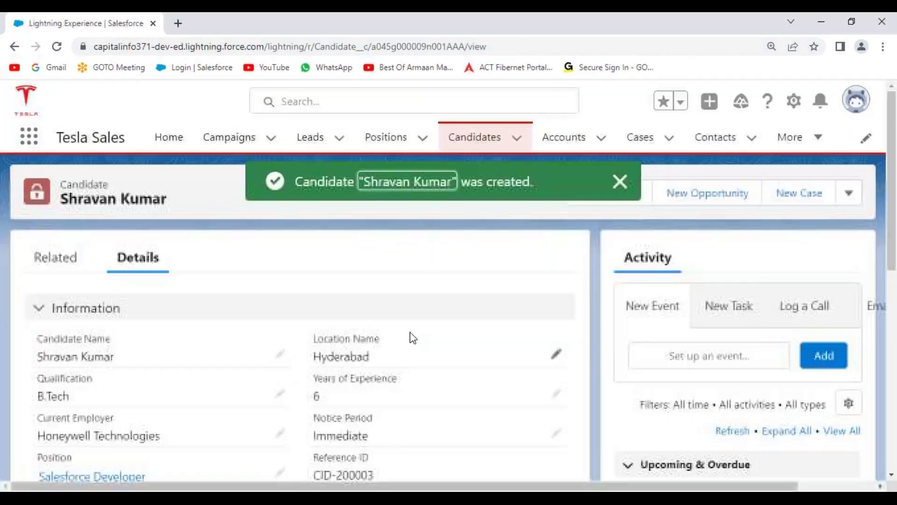
left_click(620, 181)
left_click(487, 139)
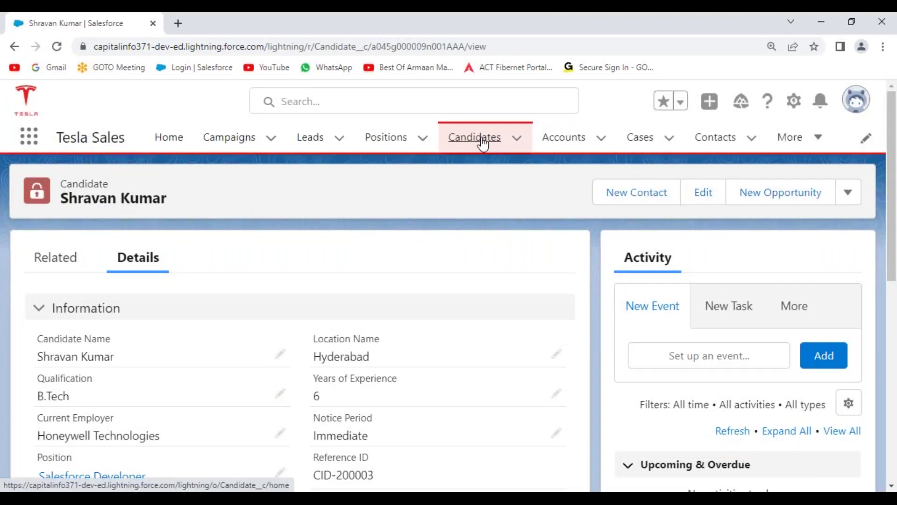